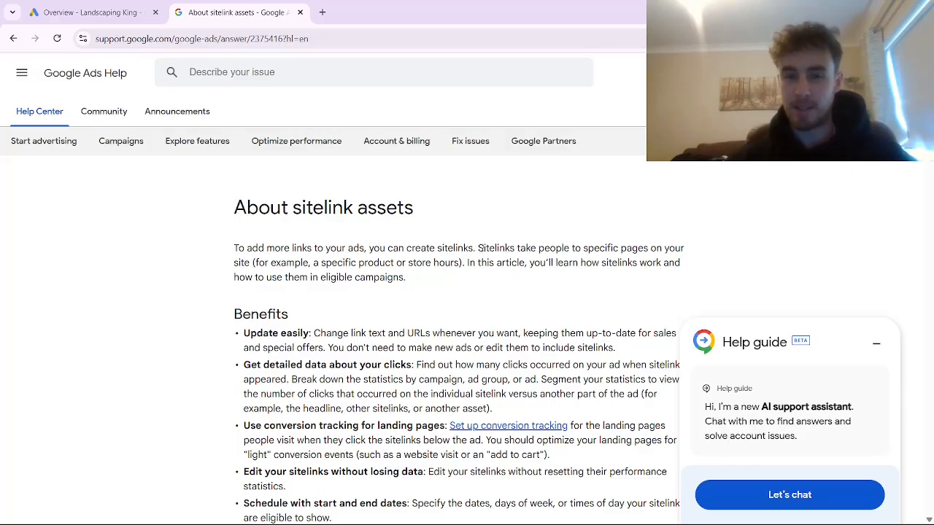
# - Highlight the sitelinks explanation, then open Assets > Assets filtered to Sitelink assets
pyautogui.moveTo(478, 248); pyautogui.dragTo(252, 263)
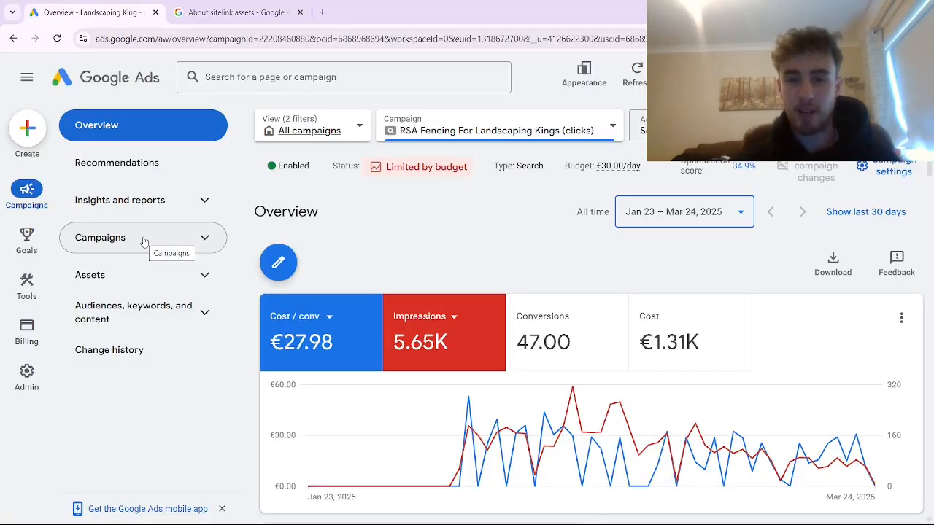
pyautogui.click(136, 281)
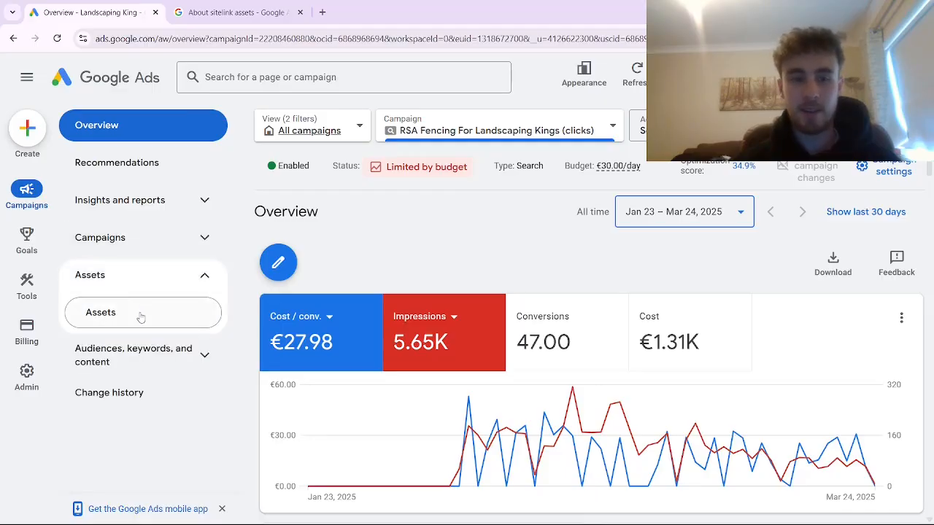
pyautogui.click(135, 313)
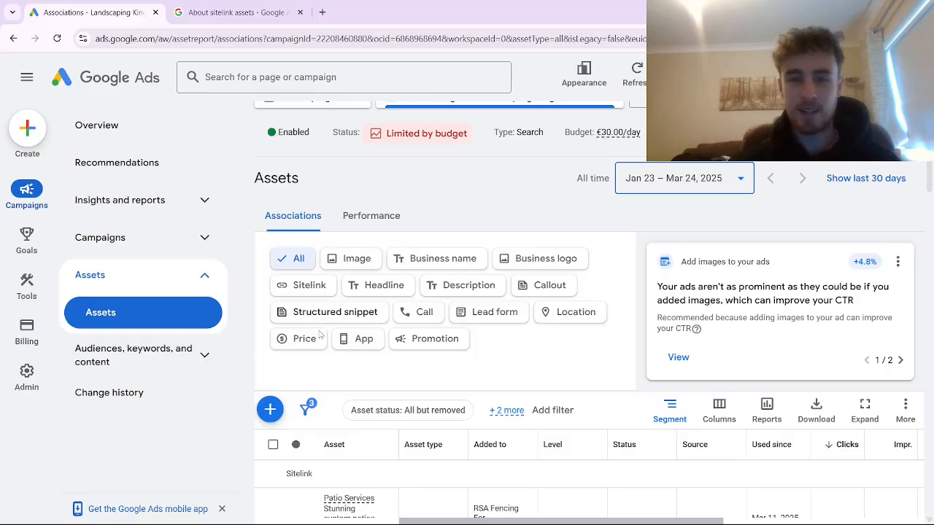
pyautogui.click(309, 285)
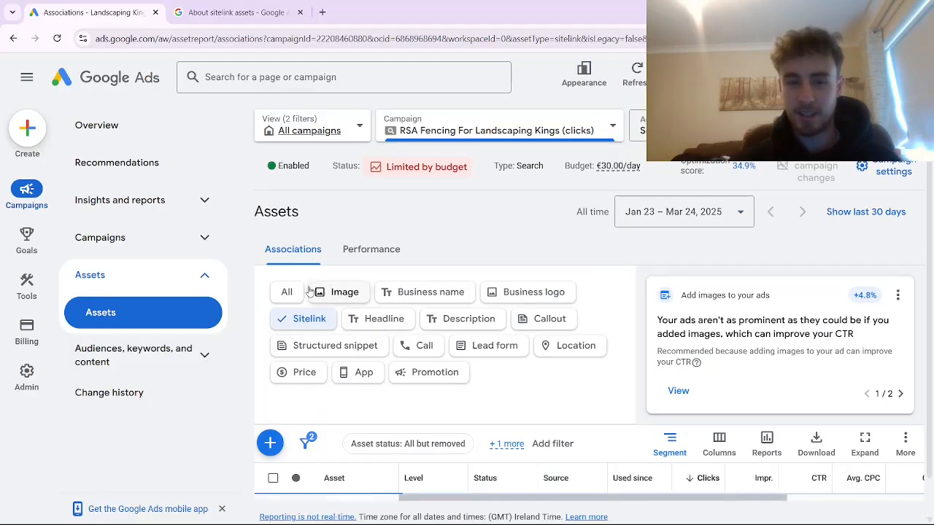
# - Review the Patio, Landscaping, Fencing and Artificial Grass sitelinks, then open the report's More options
pyautogui.moveTo(929, 178); pyautogui.dragTo(933, 217)
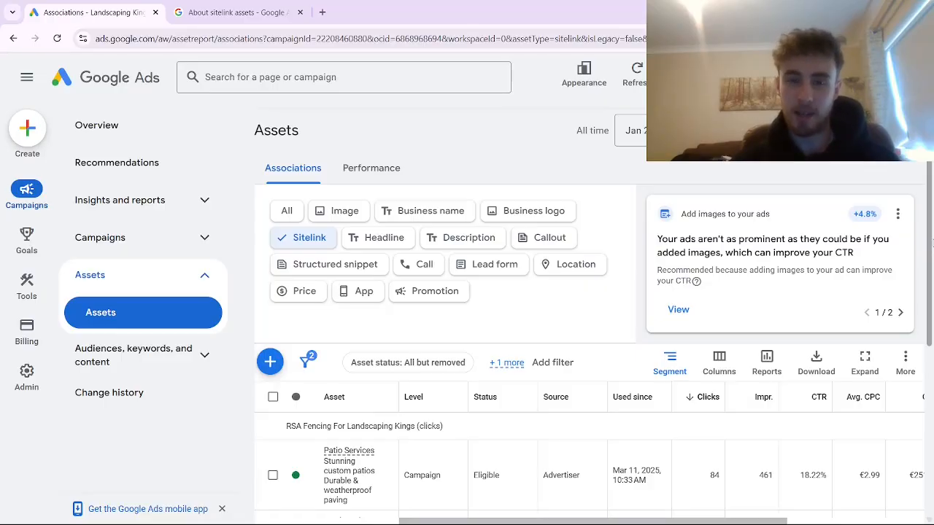
pyautogui.scroll(-3, 932, 245)
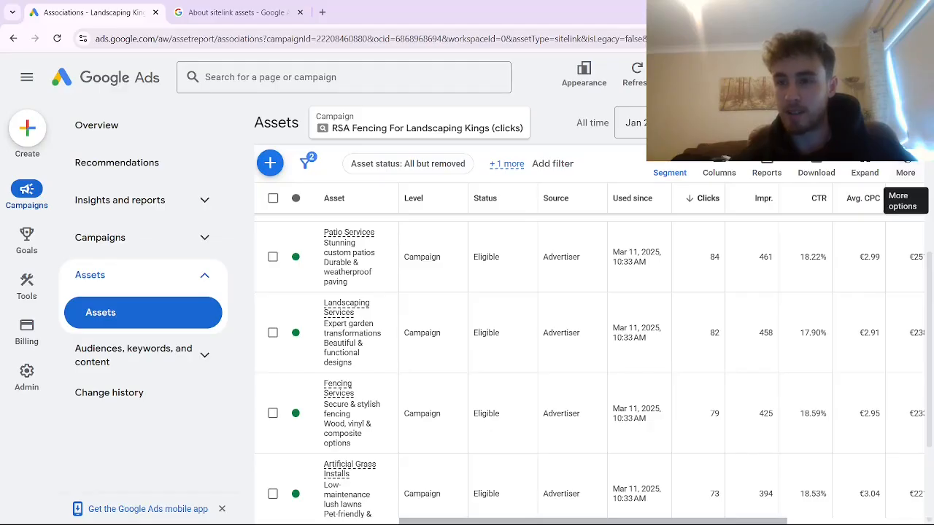
pyautogui.click(905, 173)
pyautogui.click(822, 211)
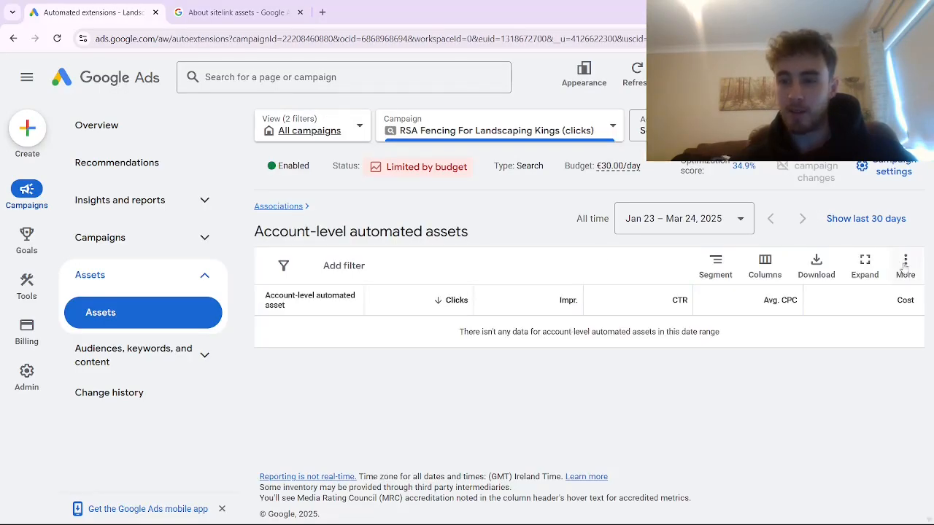
pyautogui.click(905, 268)
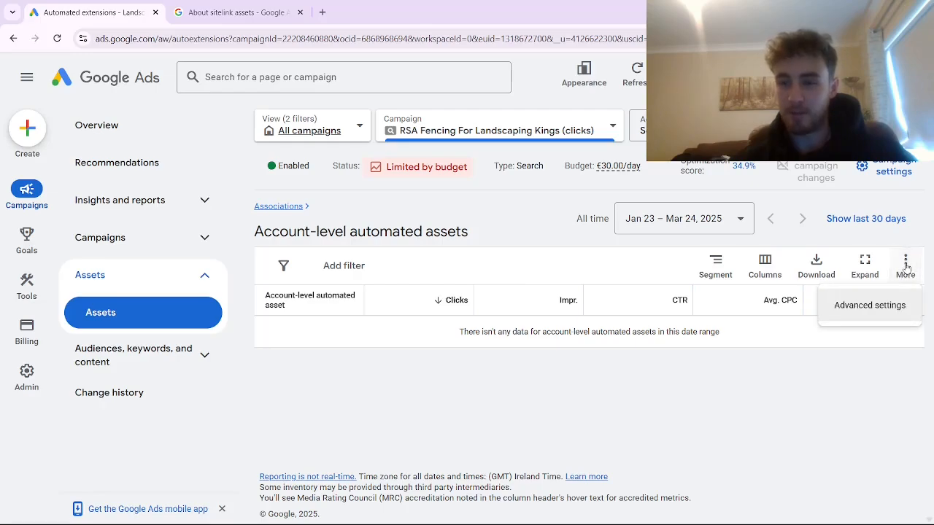
pyautogui.click(861, 305)
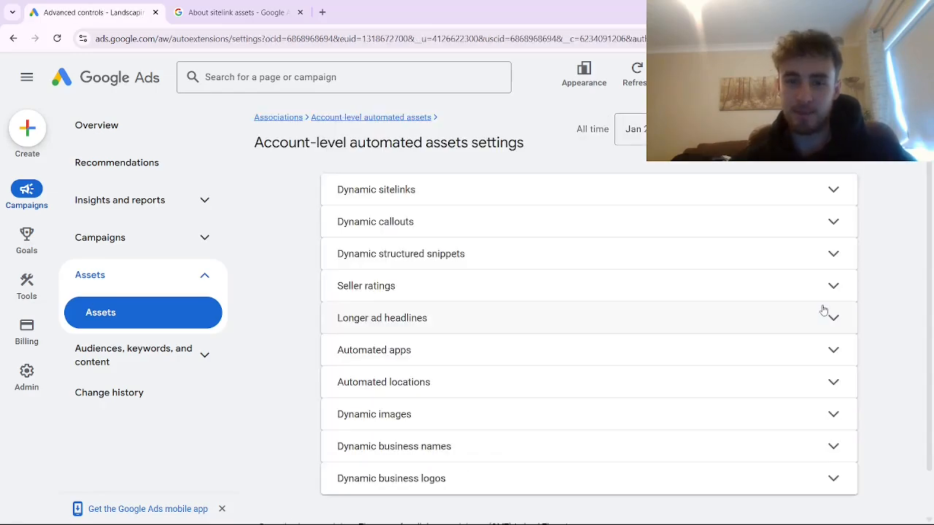
pyautogui.moveTo(929, 172); pyautogui.dragTo(928, 208)
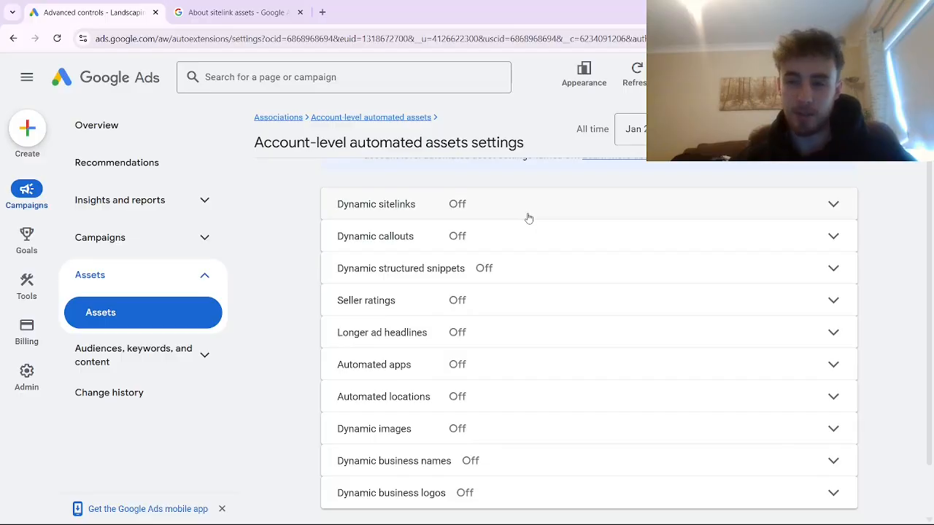
pyautogui.scroll(1, 931, 214)
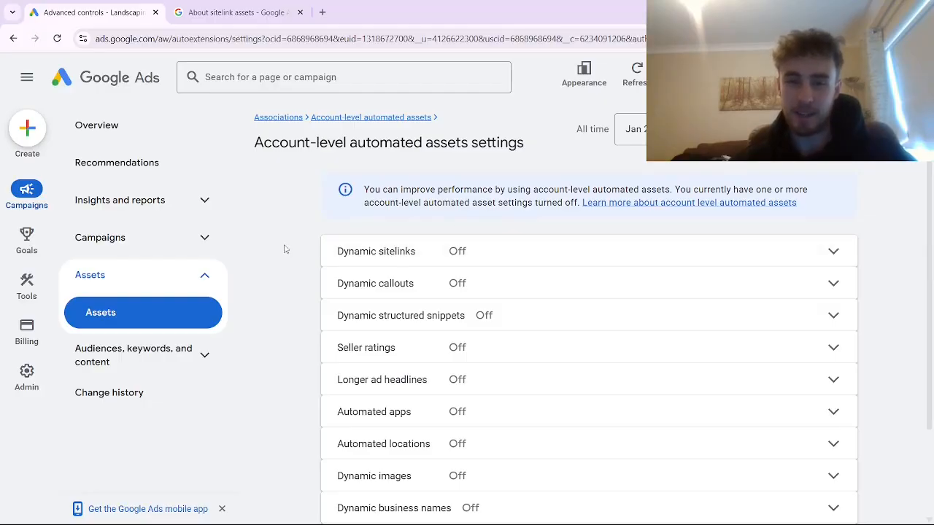
pyautogui.click(158, 319)
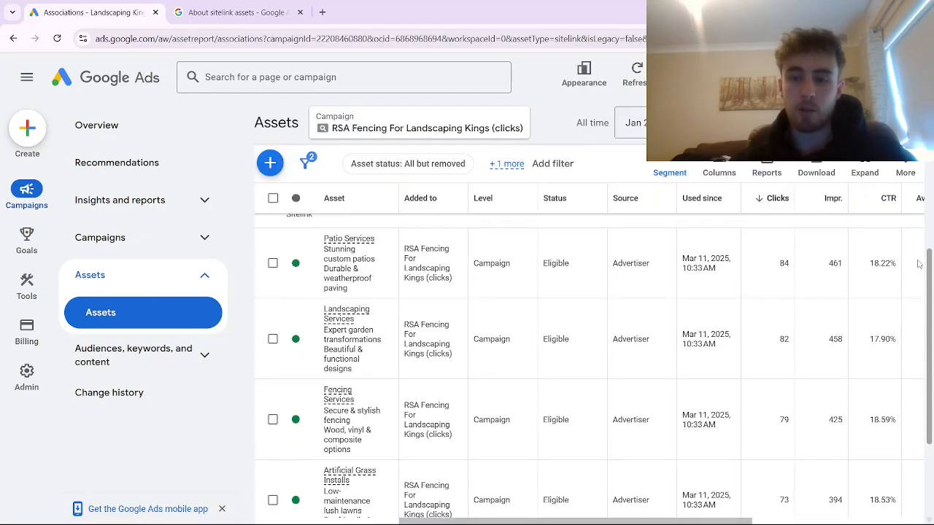
pyautogui.moveTo(920, 256); pyautogui.dragTo(920, 250)
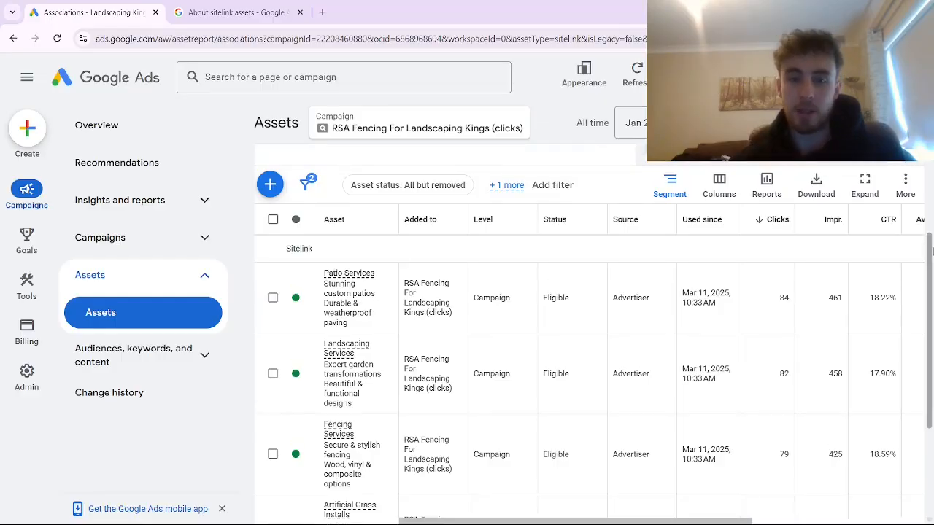
pyautogui.moveTo(931, 255); pyautogui.dragTo(931, 274)
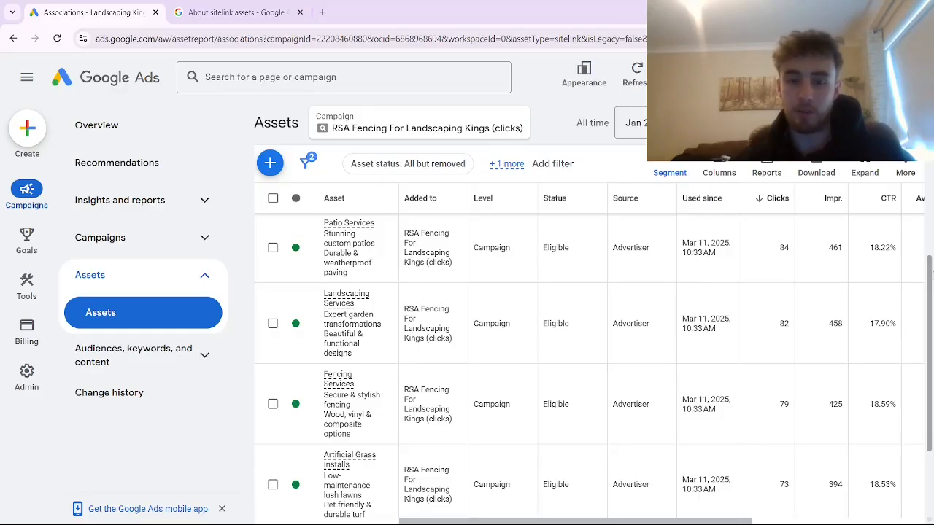
pyautogui.moveTo(930, 274); pyautogui.dragTo(930, 278)
pyautogui.moveTo(362, 295)
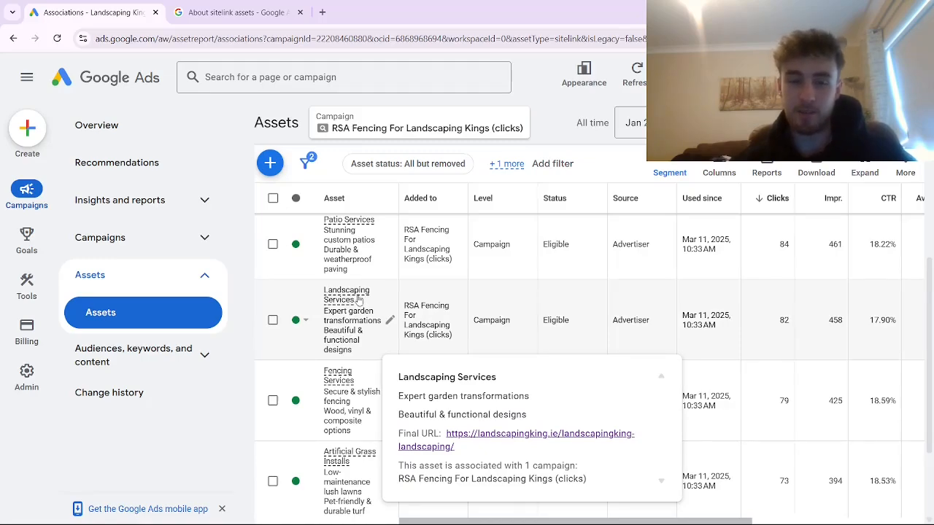
pyautogui.scroll(-1, 358, 299)
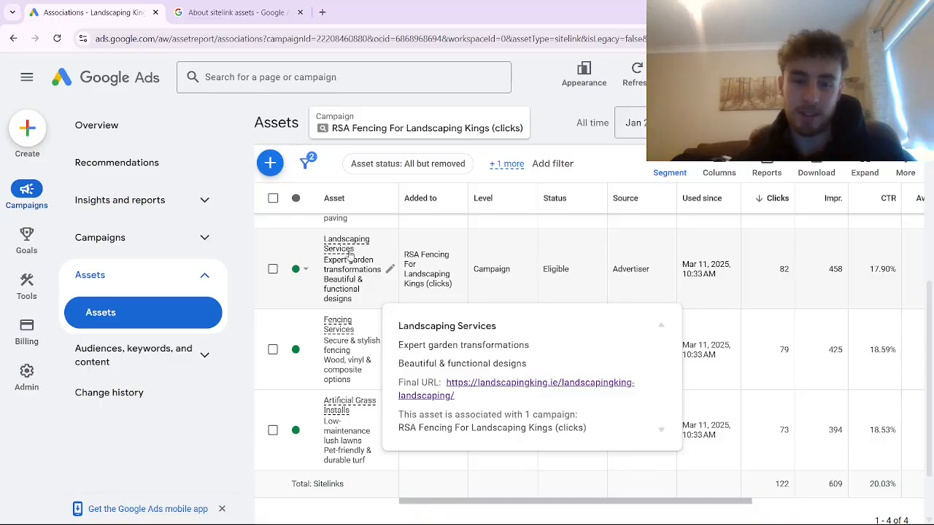
pyautogui.moveTo(339, 331)
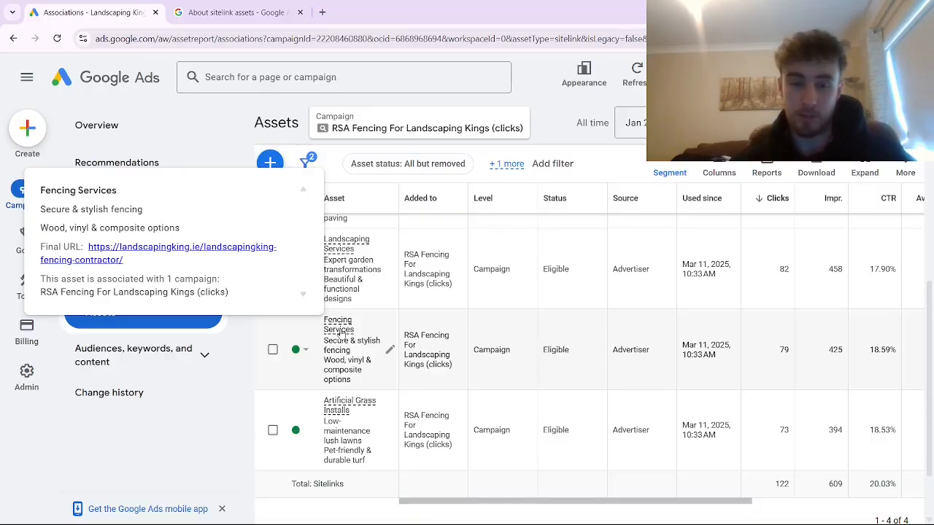
pyautogui.moveTo(928, 352); pyautogui.dragTo(920, 327)
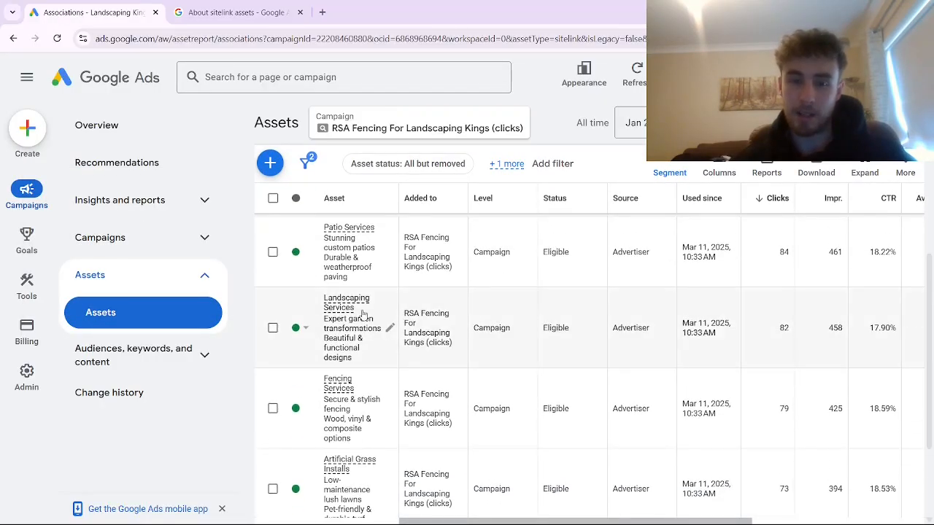
pyautogui.moveTo(365, 312)
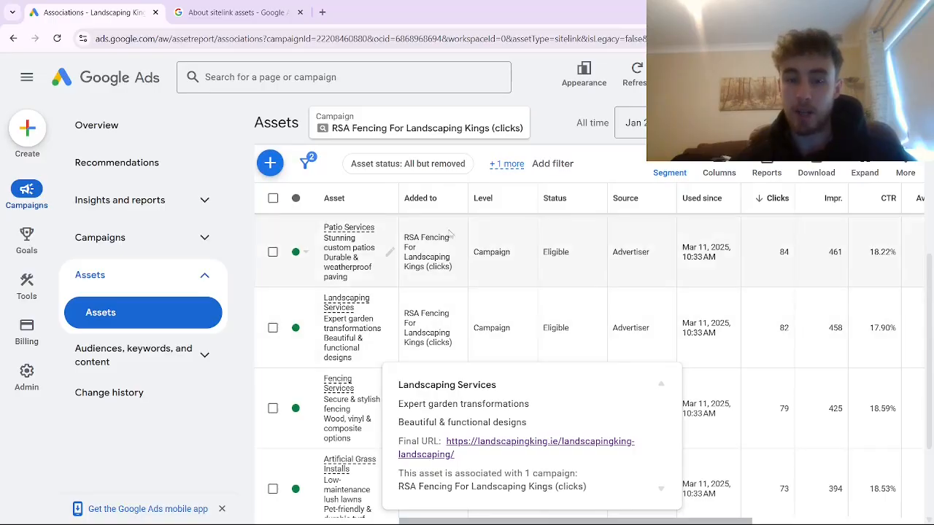
pyautogui.moveTo(347, 251)
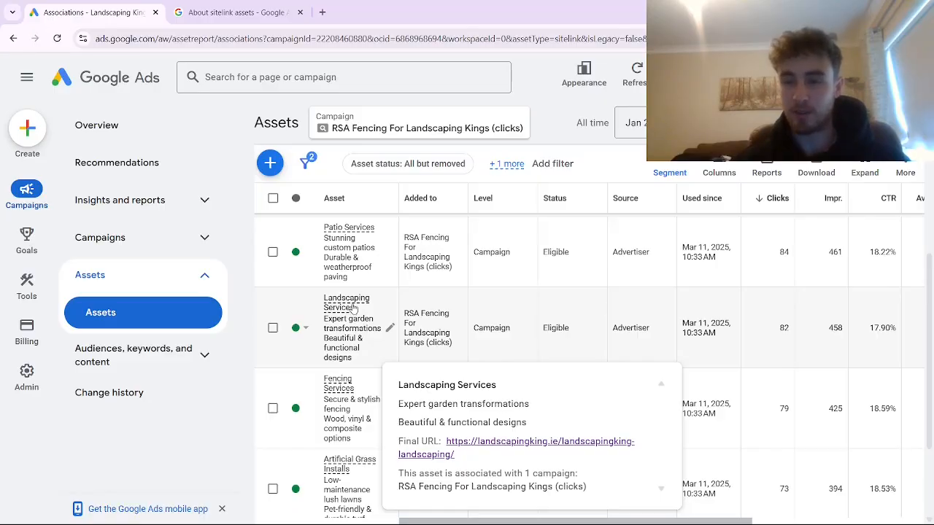
# - Add a new sitelink set with Sitelink 1 'Patio Installation' and Sitelink 2 'Artificial Grass'
pyautogui.click(269, 165)
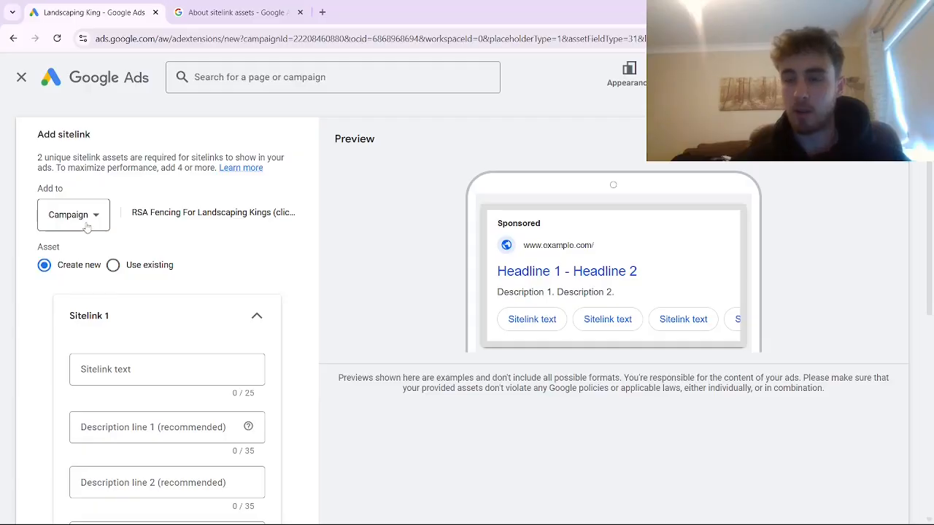
pyautogui.scroll(-2, 128, 361)
pyautogui.click(141, 251)
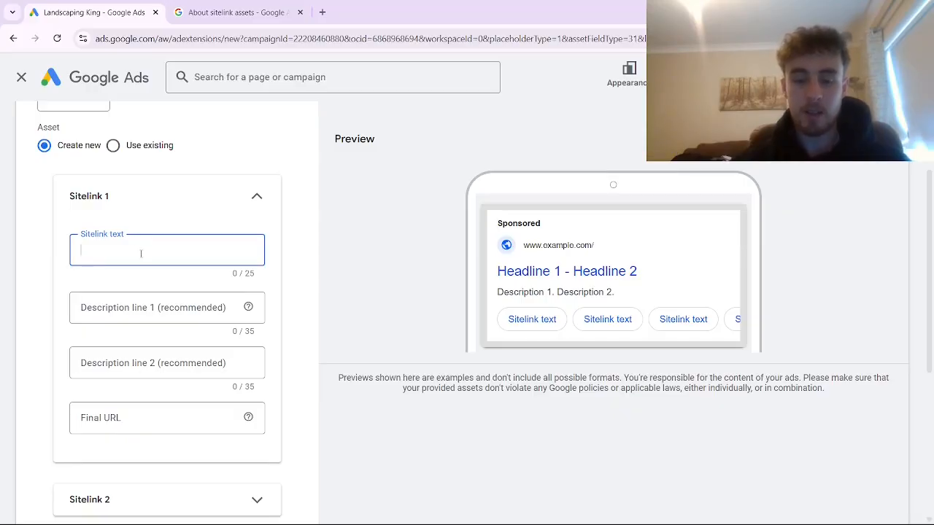
pyautogui.write('Pat')
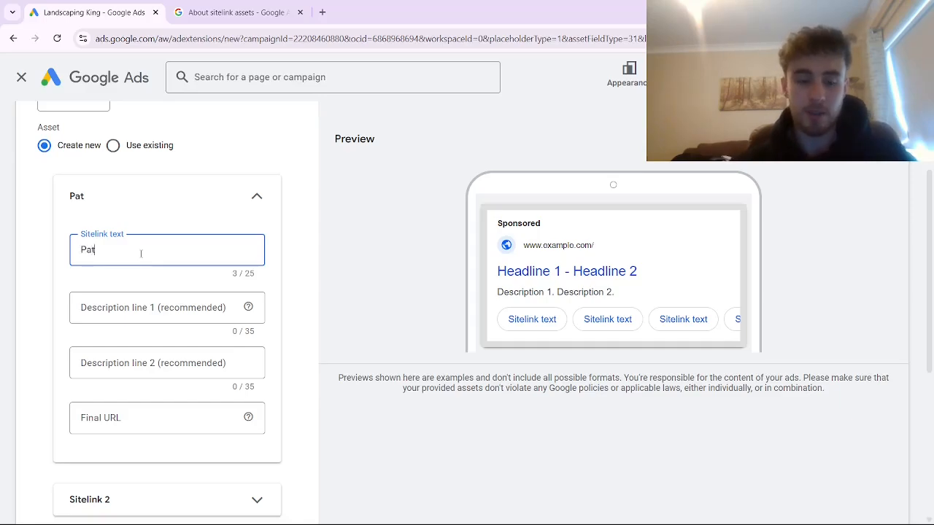
pyautogui.write('io Installation')
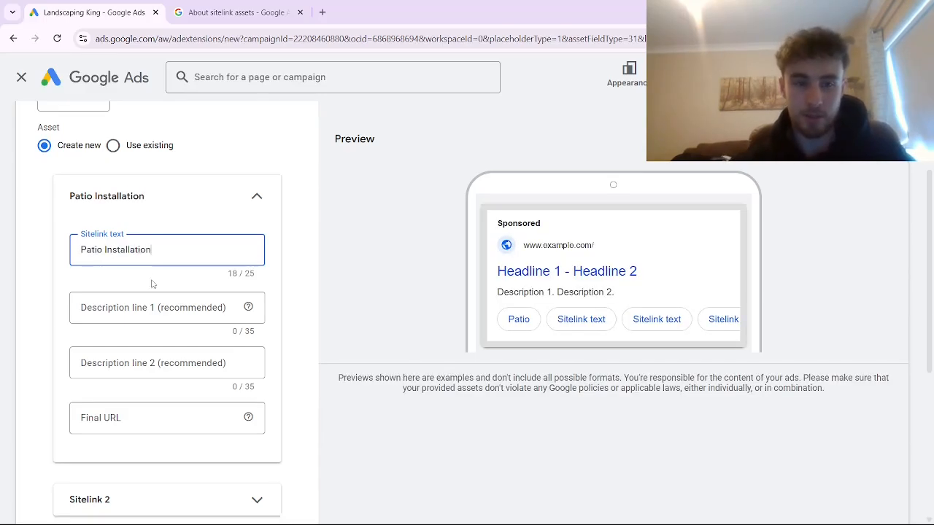
pyautogui.click(167, 499)
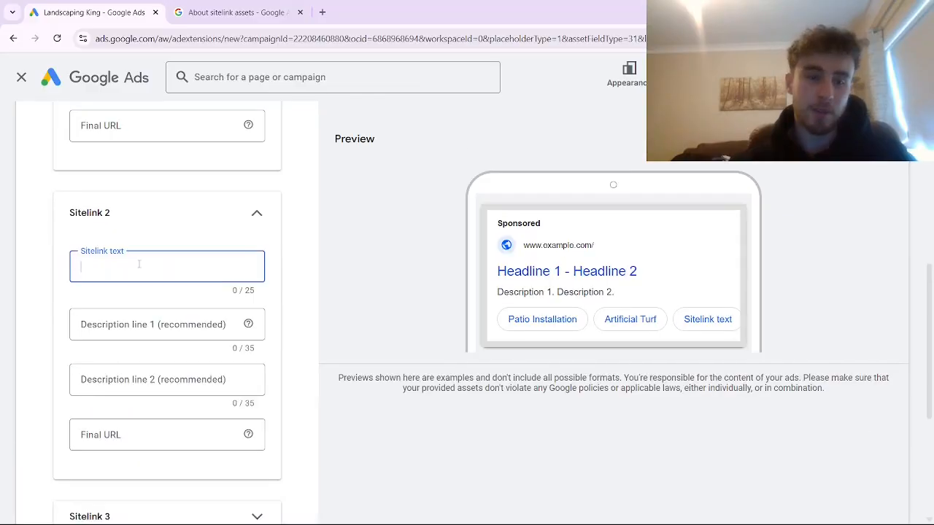
pyautogui.write('Arti')
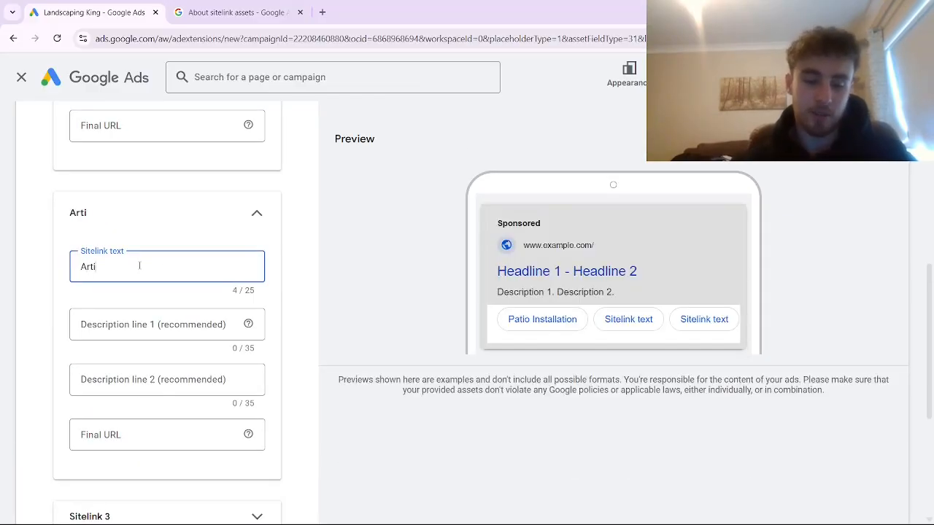
pyautogui.write('ficial Grass')
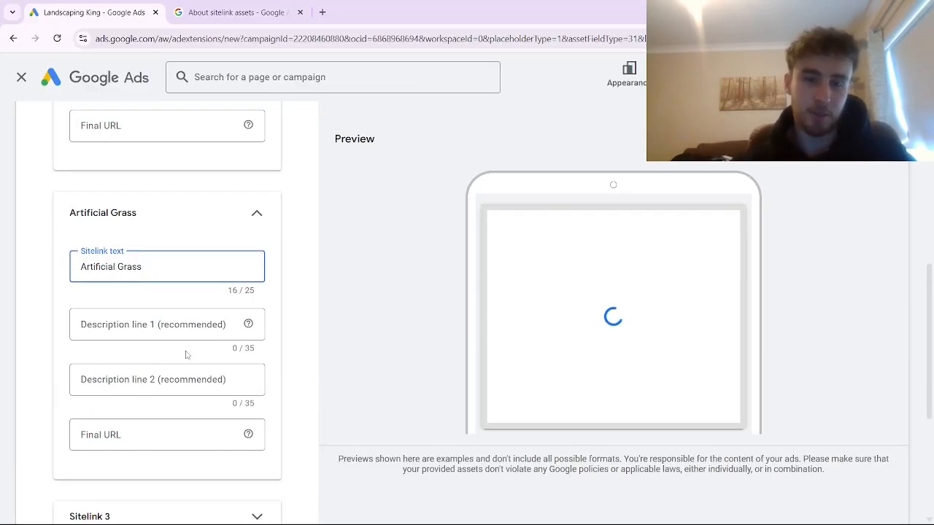
pyautogui.scroll(4, 178, 356)
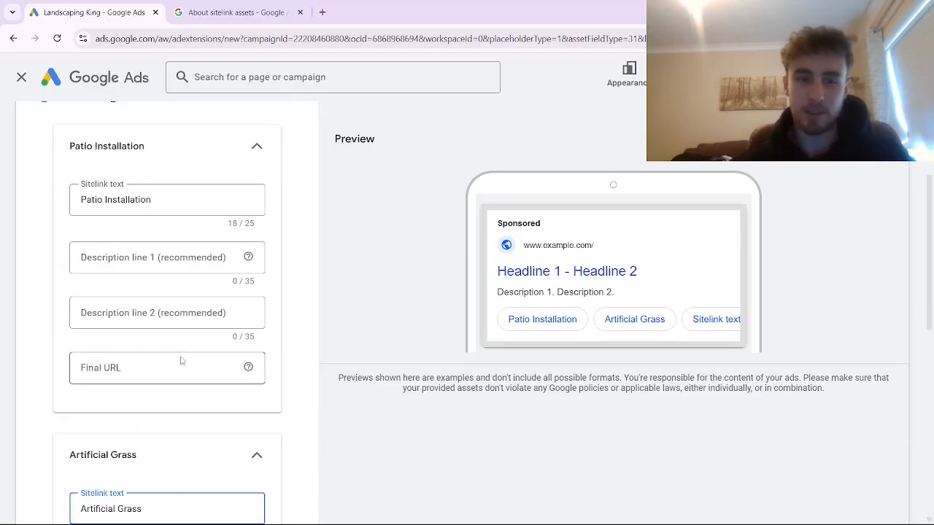
pyautogui.scroll(-4, 150, 355)
pyautogui.scroll(1, 930, 338)
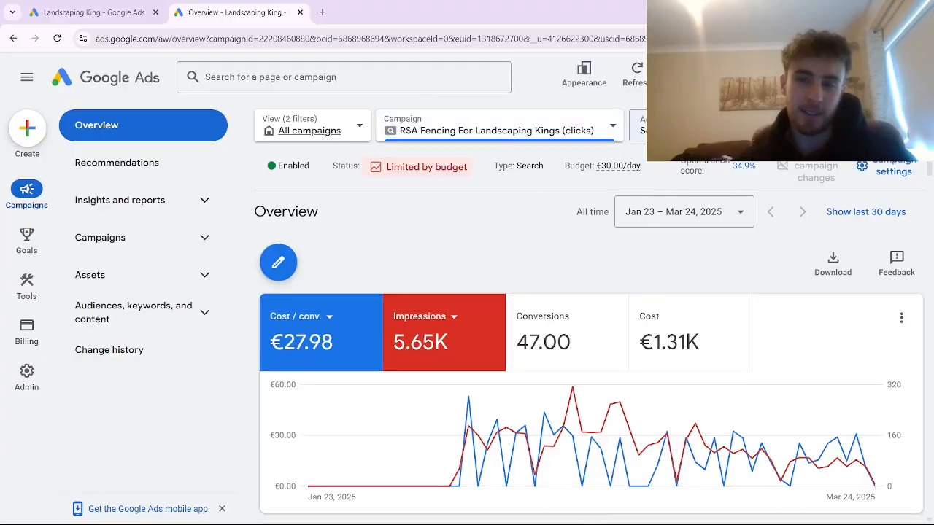
# - Open the first ad in the Artificial Grass Installation ad group for editing
pyautogui.scroll(-2, 554, 299)
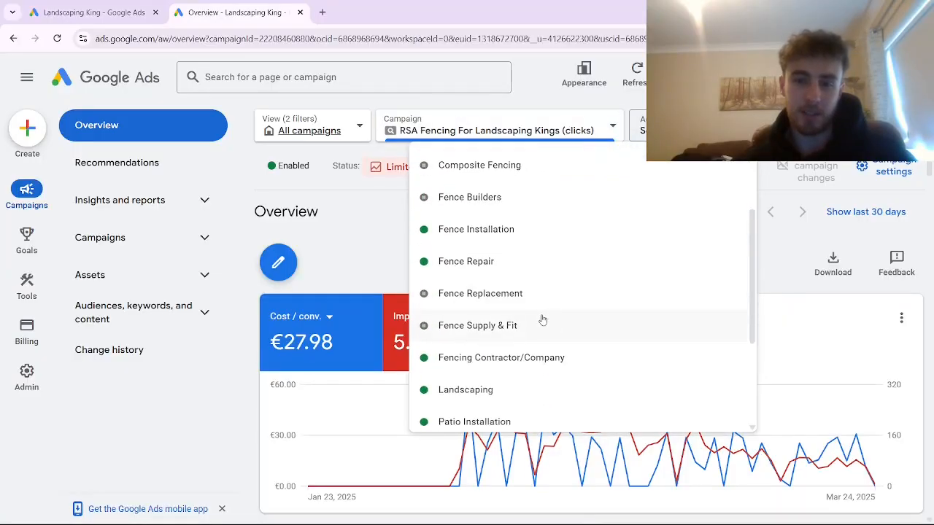
pyautogui.scroll(-3, 507, 334)
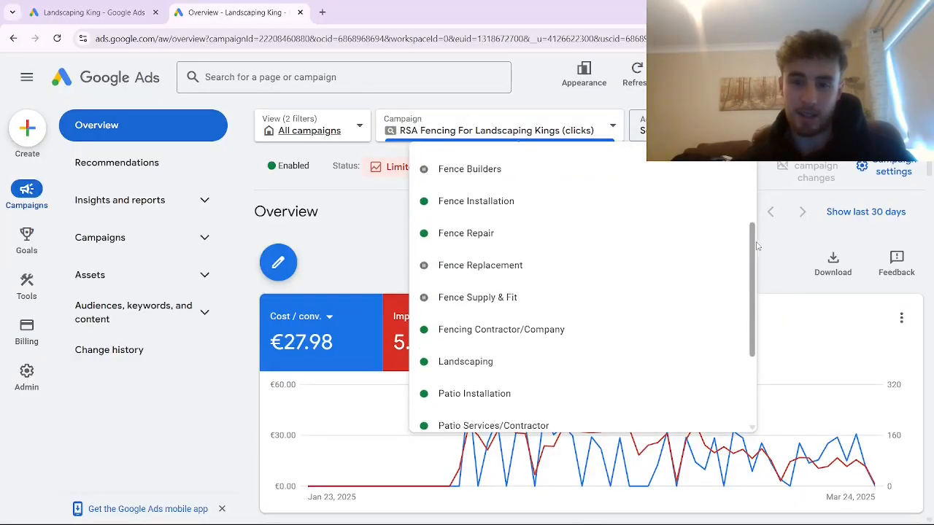
pyautogui.click(506, 335)
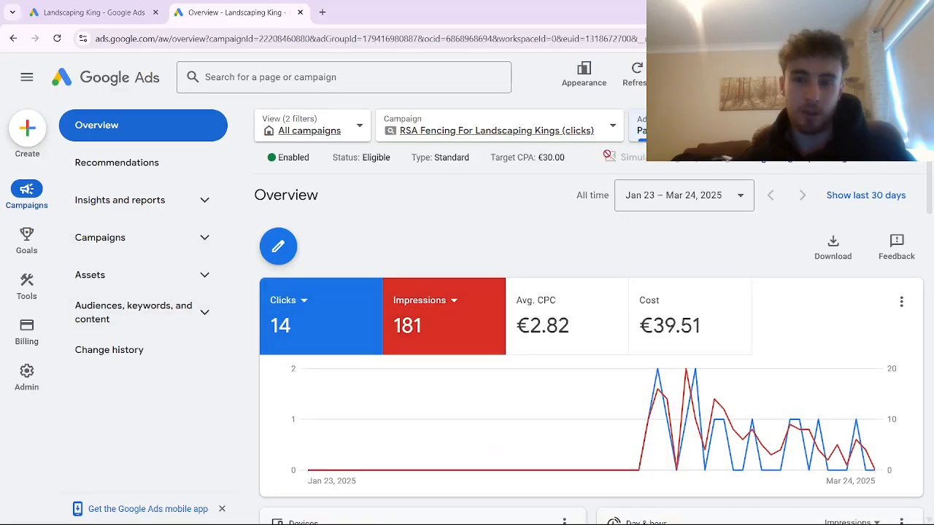
pyautogui.click(199, 237)
pyautogui.click(135, 348)
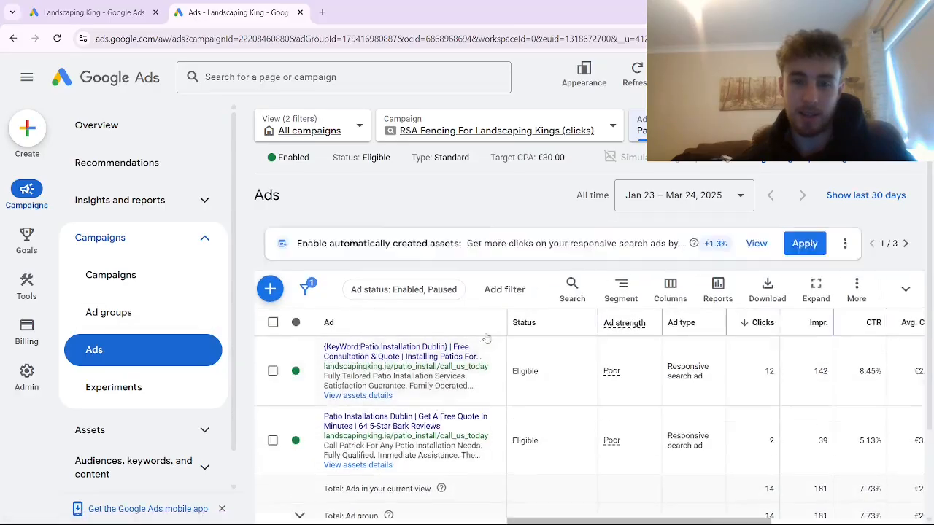
pyautogui.click(500, 372)
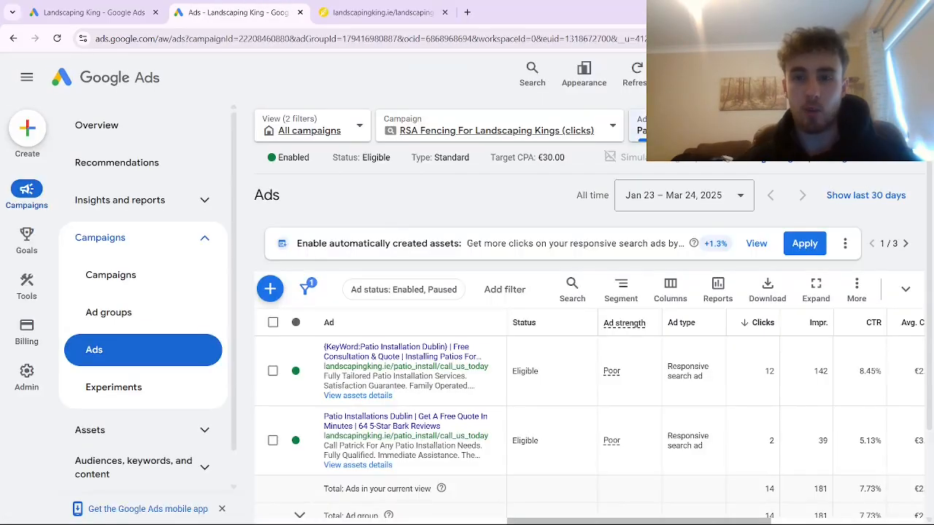
pyautogui.click(700, 130)
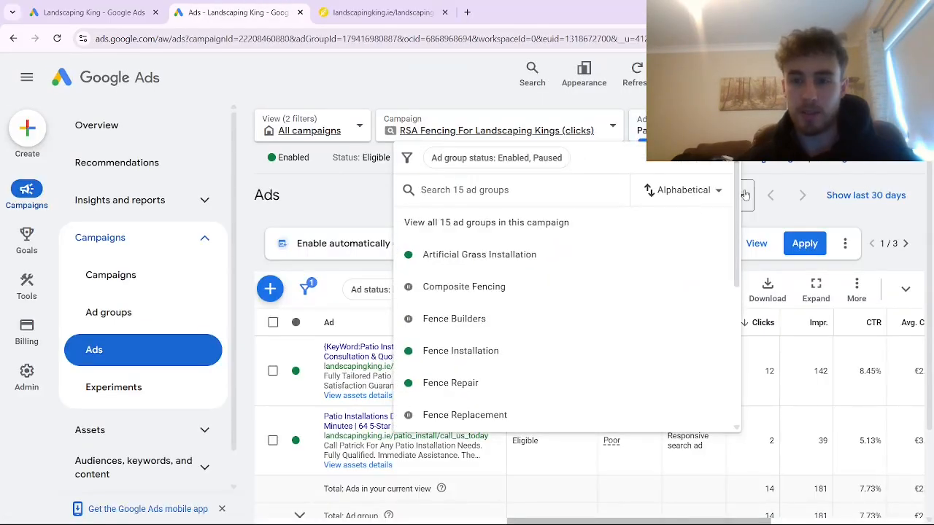
pyautogui.click(481, 255)
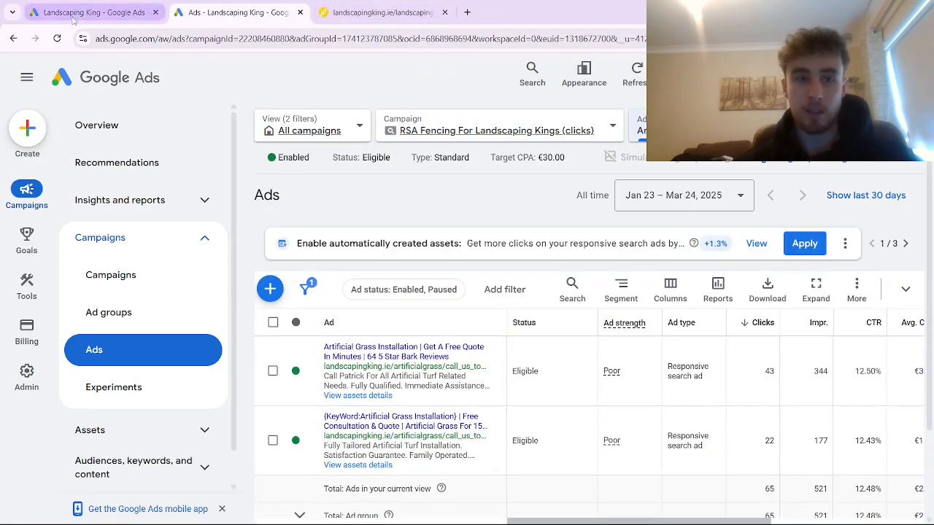
pyautogui.click(494, 370)
# - Copy the artificial grass ad's final URL and paste it into a new browser tab
pyautogui.click(102, 12)
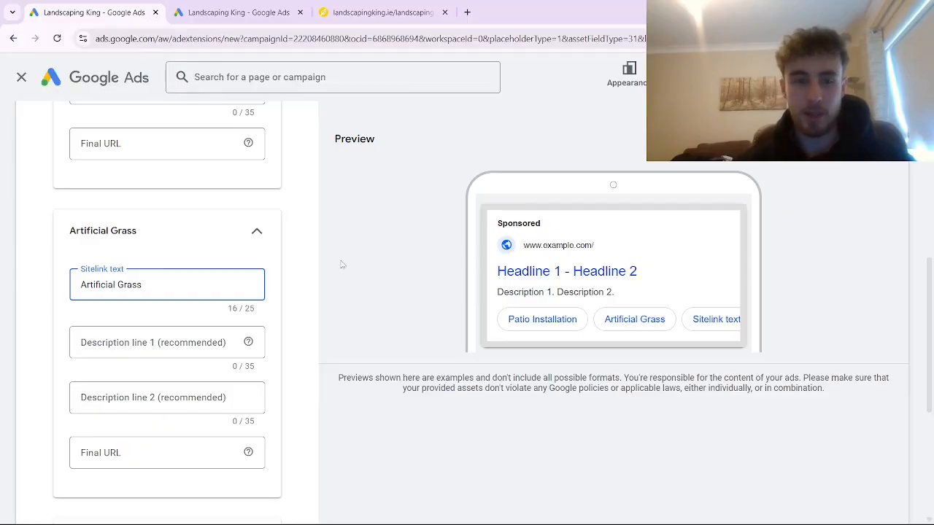
pyautogui.scroll(2, 356, 330)
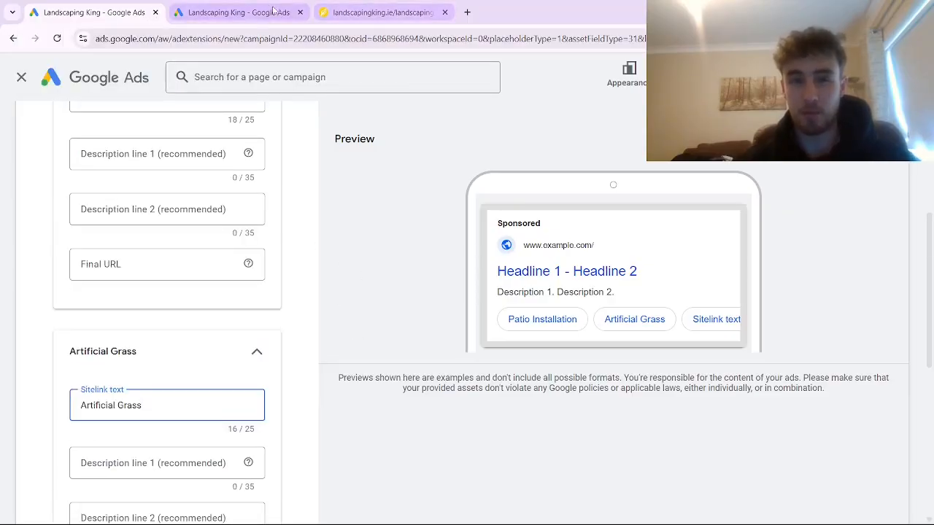
pyautogui.click(233, 12)
pyautogui.click(71, 366)
pyautogui.moveTo(53, 363); pyautogui.dragTo(318, 360)
pyautogui.hotkey('ctrl', 'c')
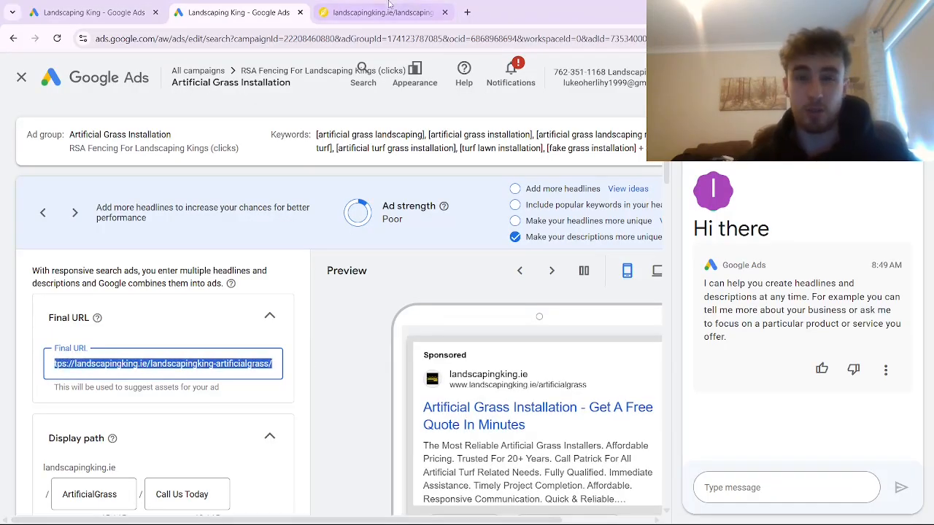
pyautogui.click(467, 12)
pyautogui.hotkey('ctrl', 'v')
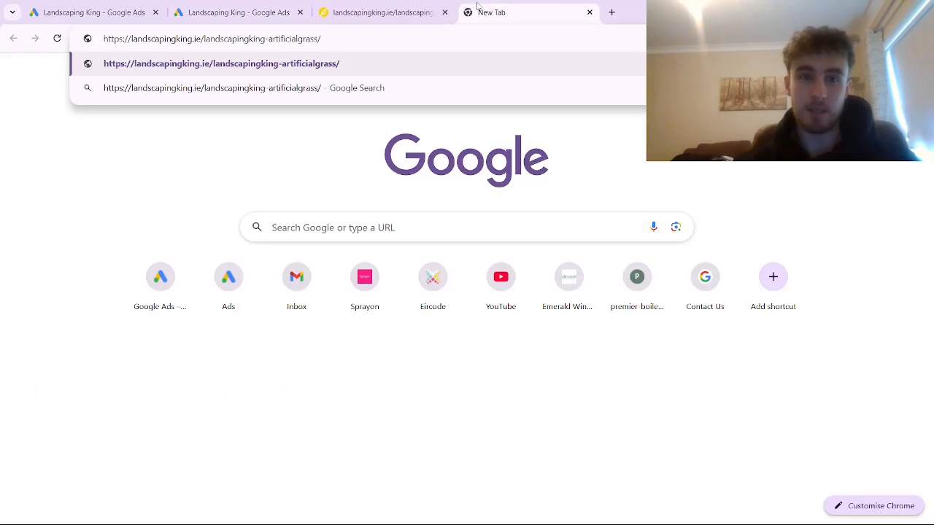
# - Load the artificial grass landing page, then switch to the new ChatGPT chat tab
pyautogui.press('Return')
pyautogui.click(88, 11)
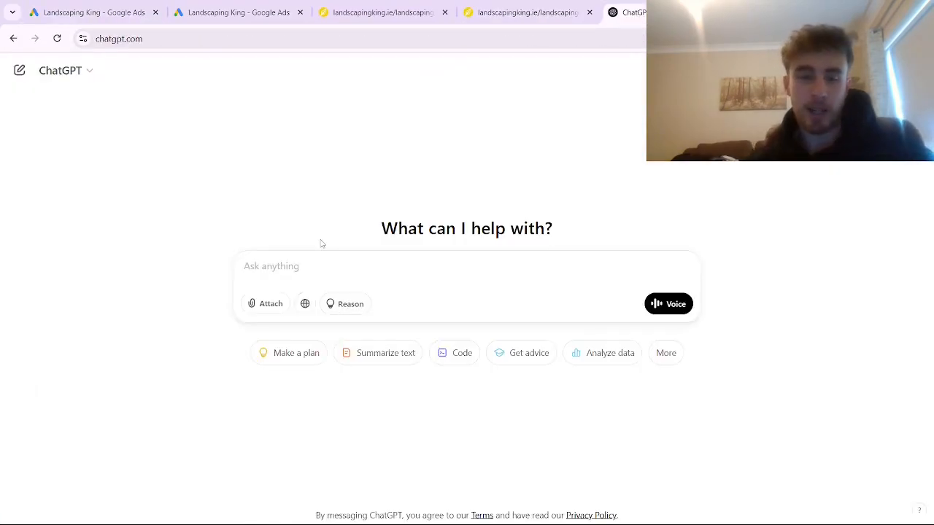
pyautogui.click(95, 11)
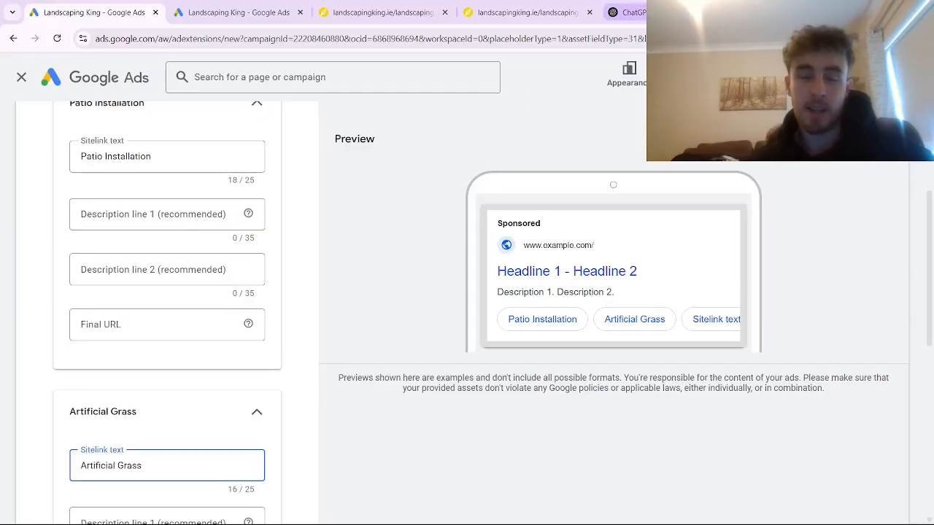
pyautogui.click(628, 13)
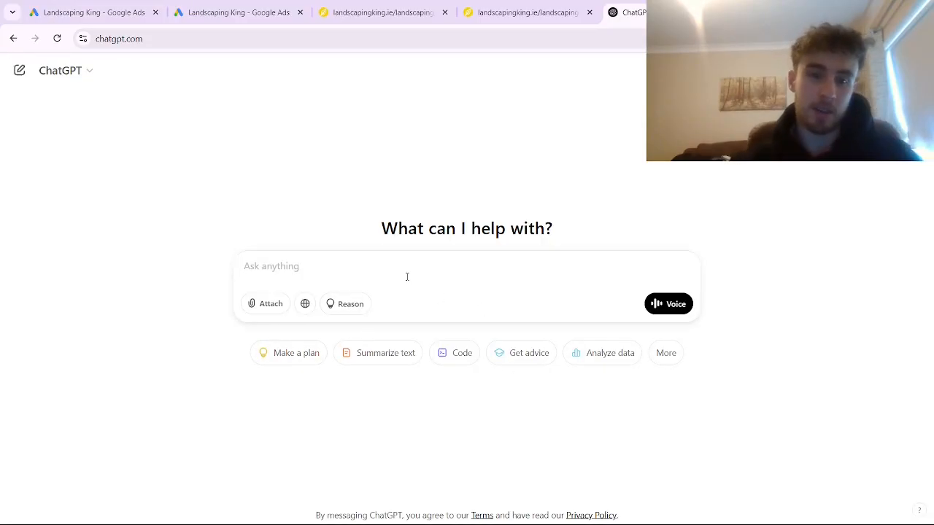
# - Ask ChatGPT for Google Ads sitelink descriptions for Patio Installation and Artificial Grass
pyautogui.write('weare')
pyautogui.press('BackSpace')
pyautogui.press('BackSpace')
pyautogui.press('BackSpace')
pyautogui.write('are a landscap')
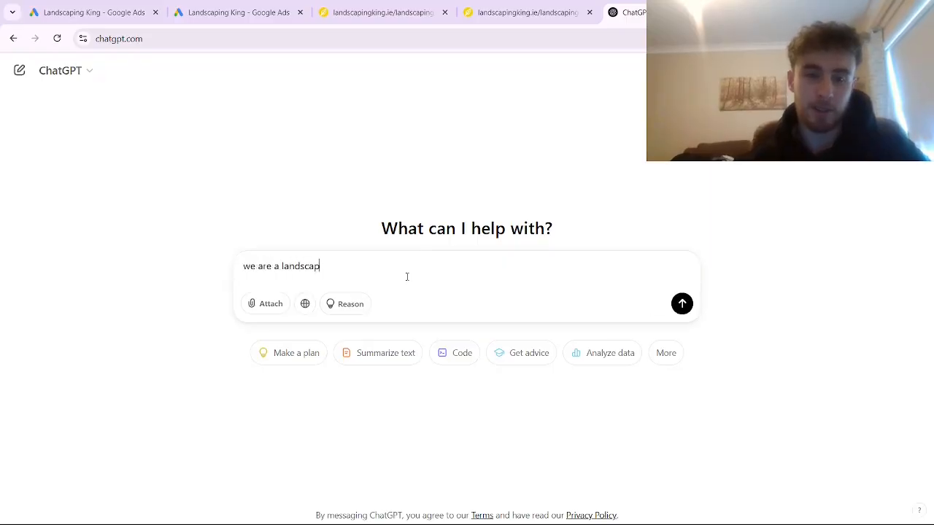
pyautogui.write('ing company wanting to m')
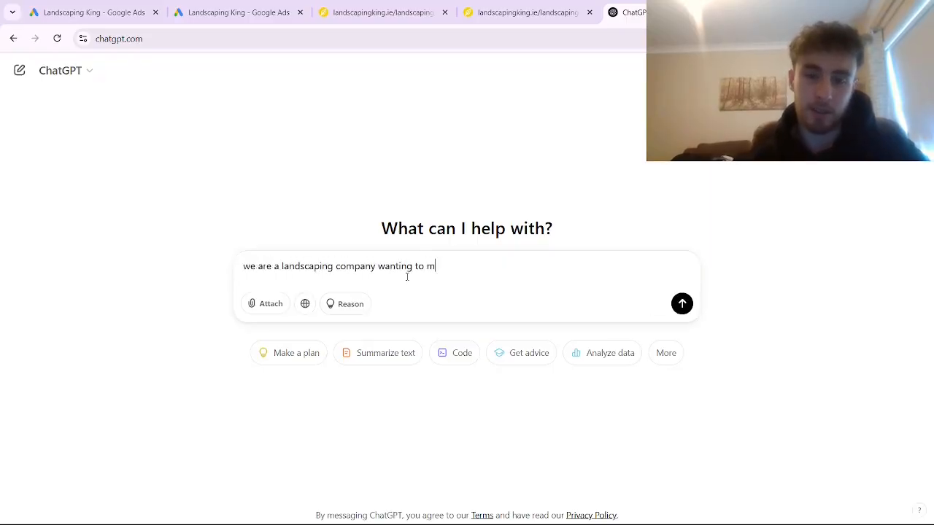
pyautogui.write('ake sitelinks to use for a')
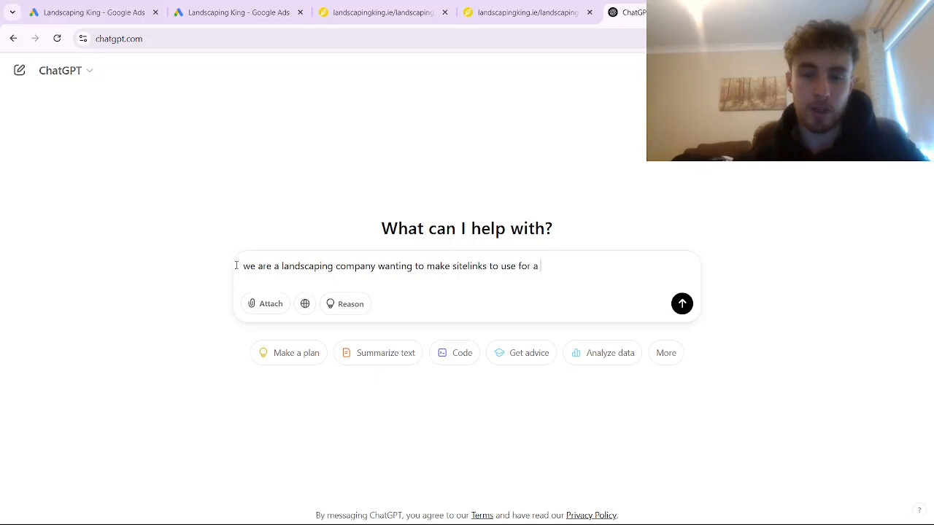
pyautogui.write(' google ads campaign. Please give 2 s')
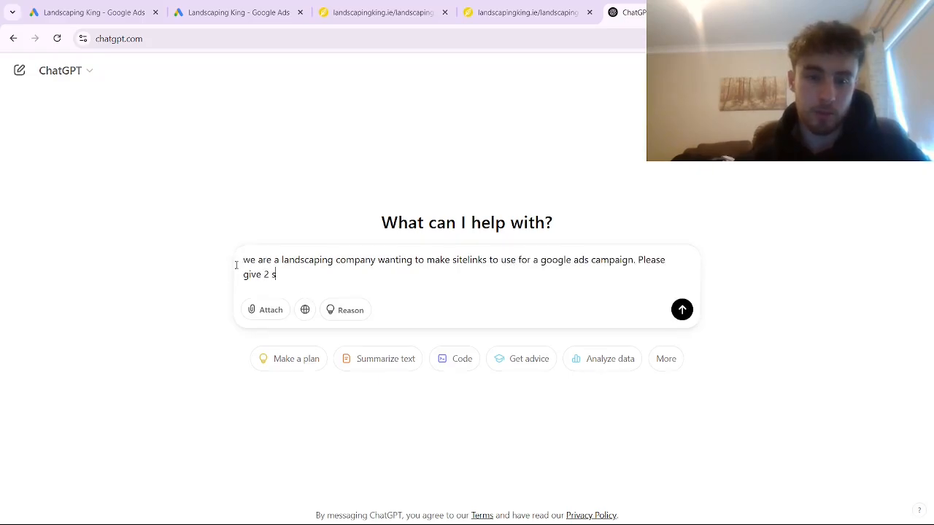
pyautogui.press('BackSpace')
pyautogui.write('descriptions for each of the fo')
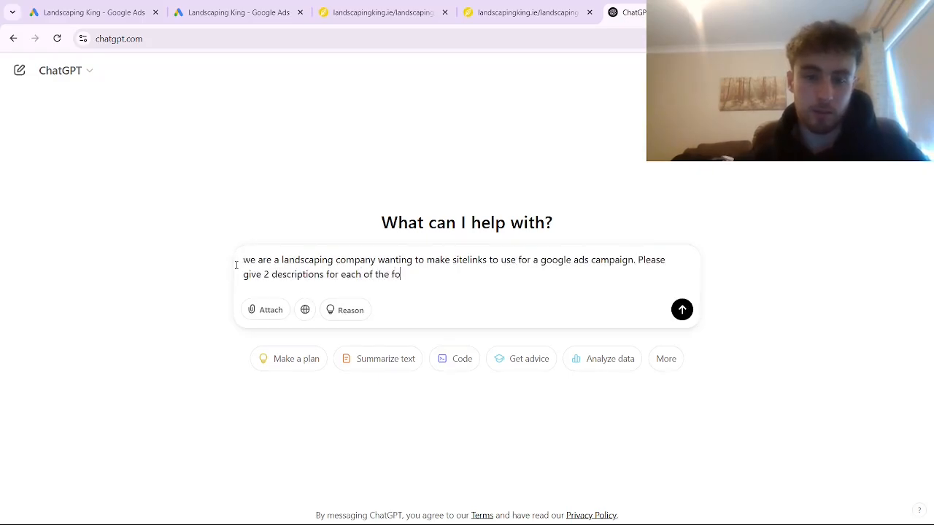
pyautogui.write('llowub')
pyautogui.press('BackSpace')
pyautogui.press('BackSpace')
pyautogui.write('ing services:')
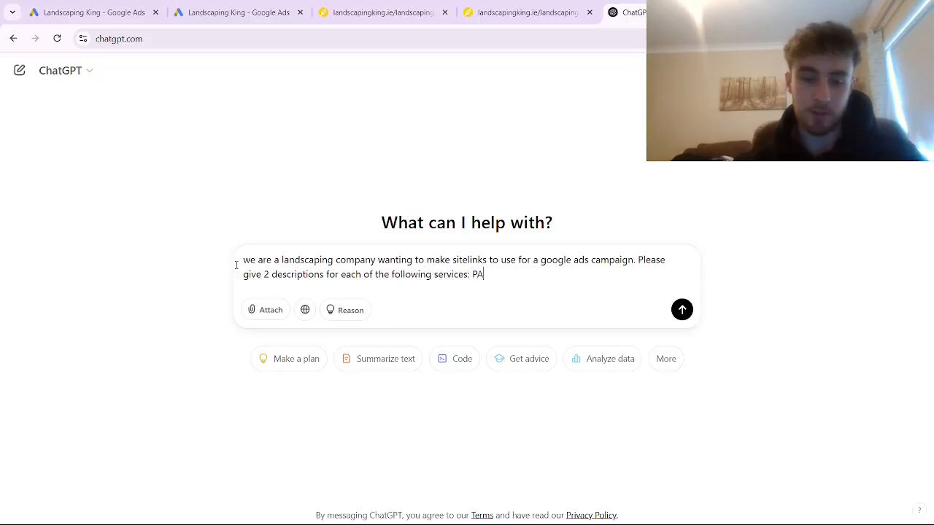
pyautogui.write(' Patio Installation, Artific')
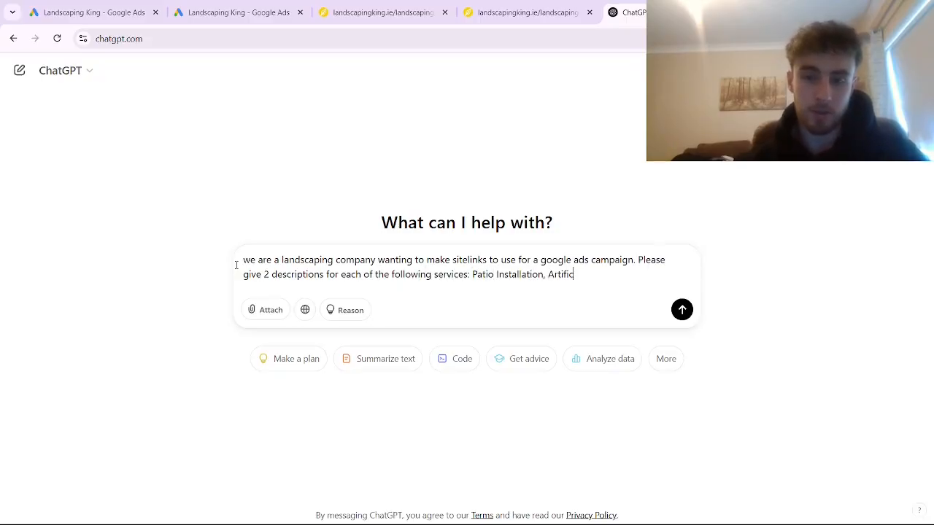
pyautogui.write('ial Grass')
pyautogui.press('Return')
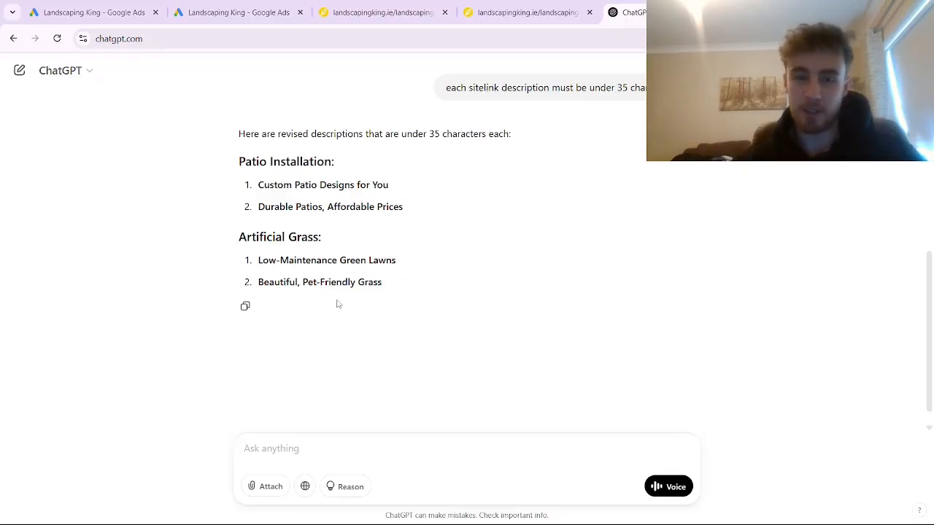
# - Back in Google Ads, check the Patio Installation sitelink's description lines, final URL and text
pyautogui.click(72, 5)
pyautogui.click(138, 219)
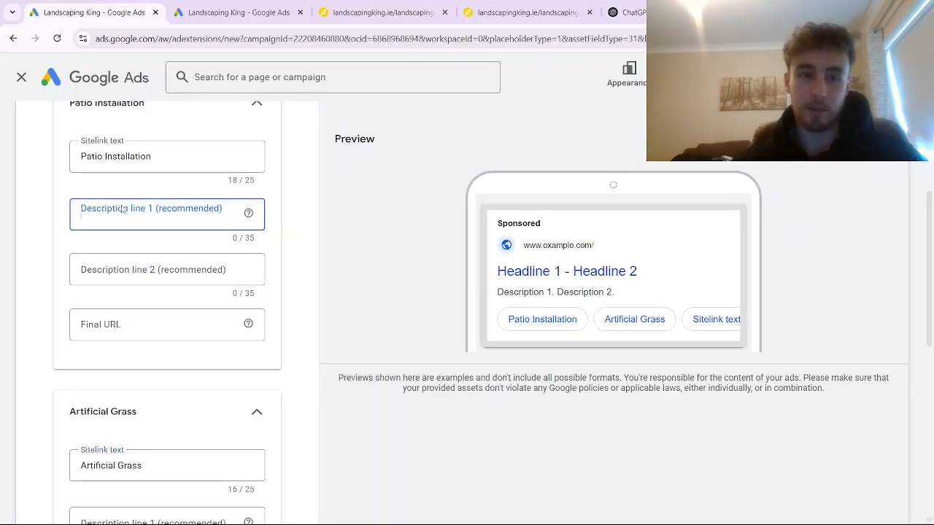
pyautogui.click(146, 267)
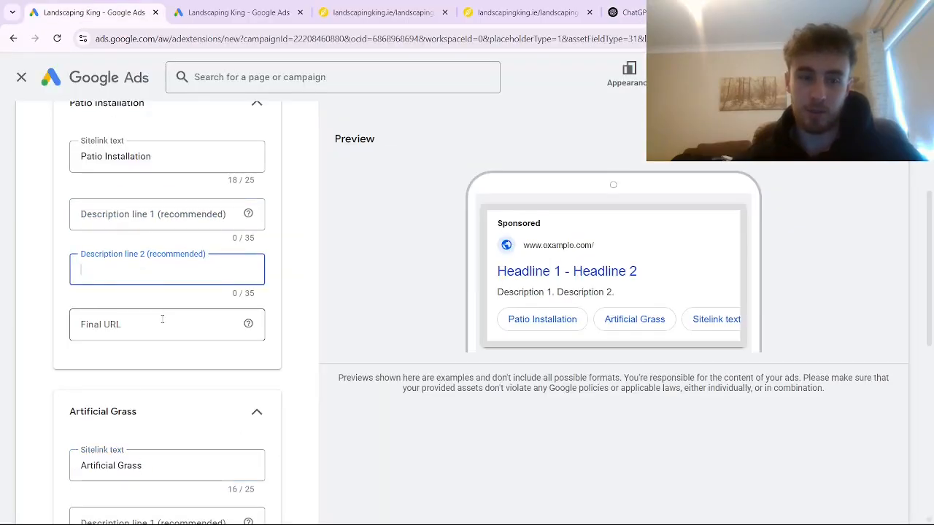
pyautogui.click(165, 321)
pyautogui.click(145, 159)
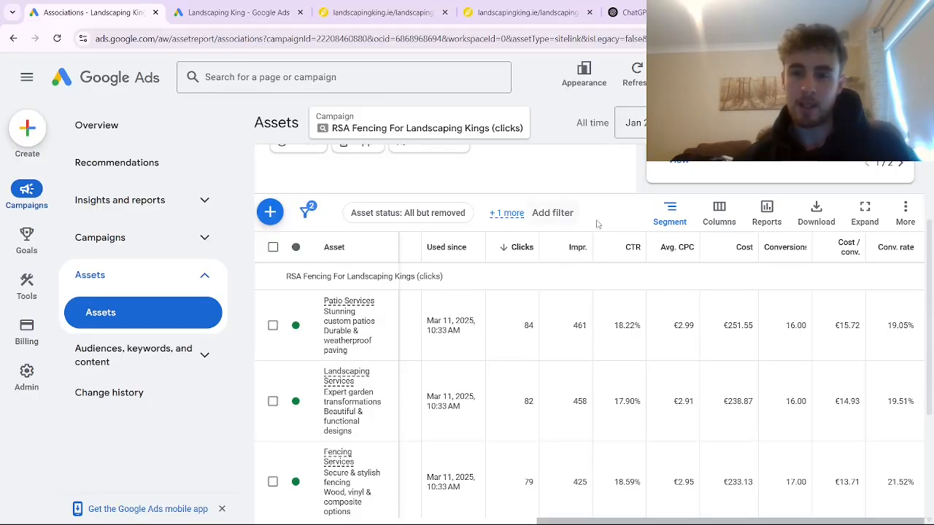
# - Scroll through the sitelink assets table to review the existing sitelinks
pyautogui.moveTo(928, 269)
pyautogui.mouseDown()
pyautogui.moveTo(929, 256)
pyautogui.moveTo(924, 269)
pyautogui.mouseUp()
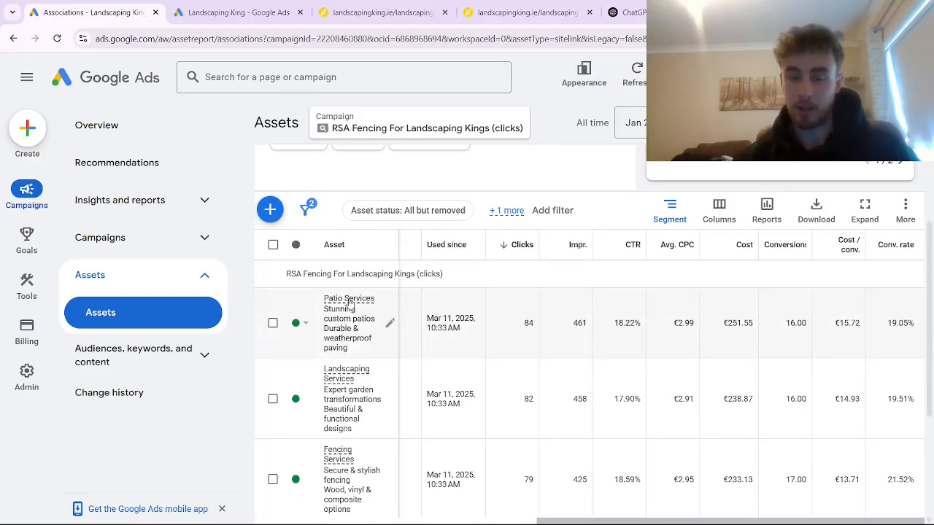
pyautogui.moveTo(353, 308)
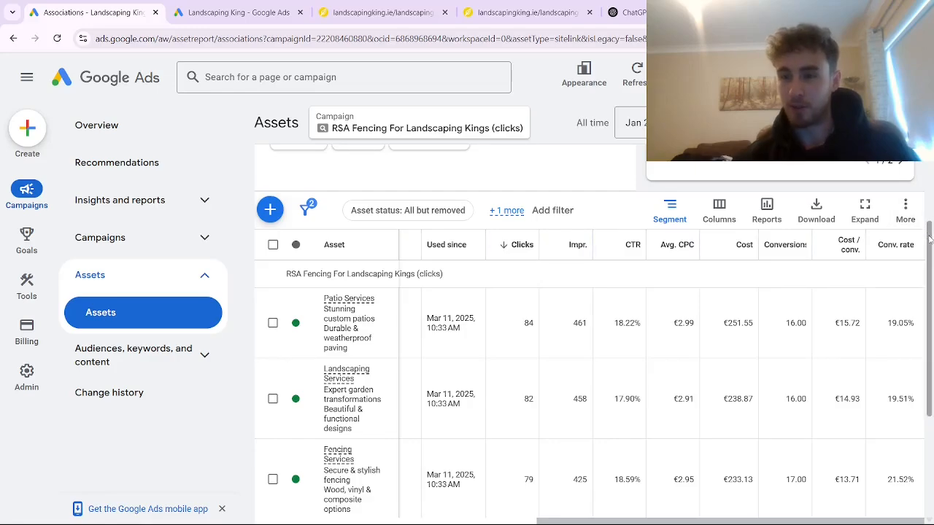
pyautogui.scroll(-1, 930, 239)
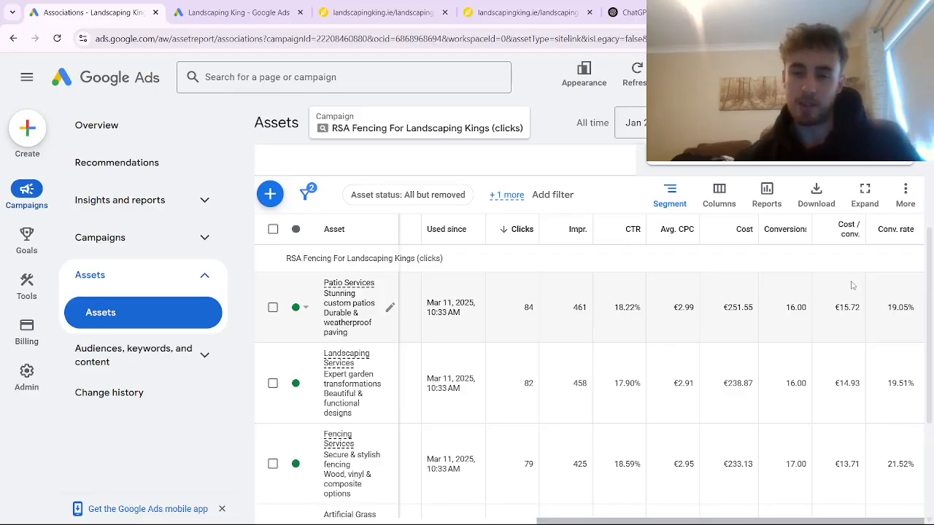
pyautogui.moveTo(928, 276); pyautogui.dragTo(925, 323)
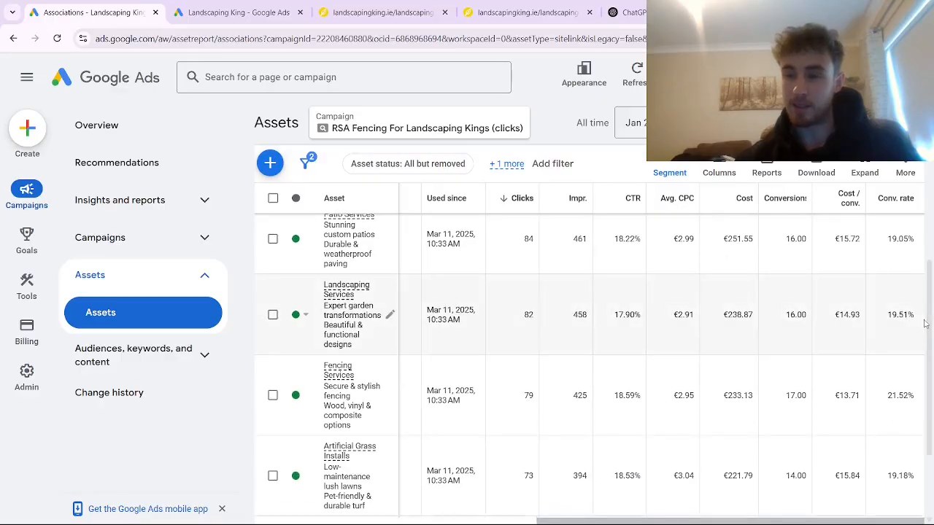
pyautogui.moveTo(928, 323); pyautogui.dragTo(928, 279)
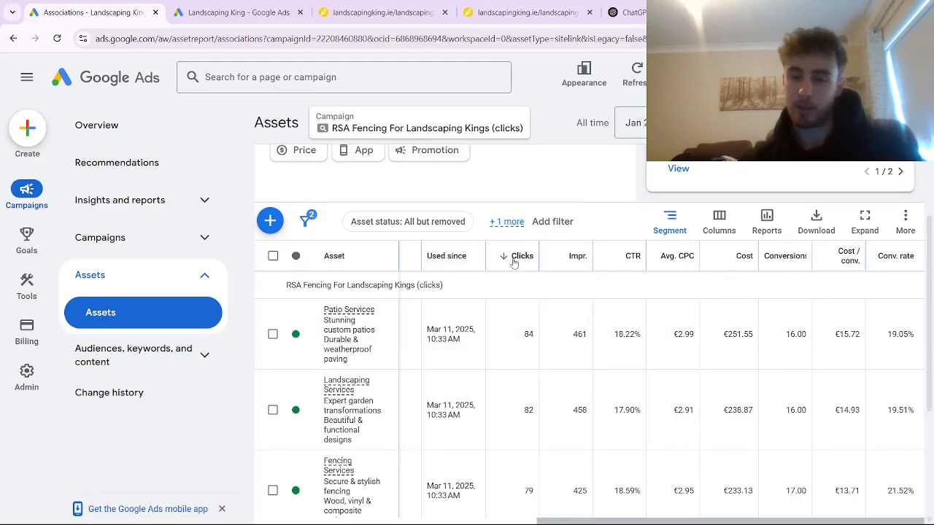
pyautogui.moveTo(513, 261)
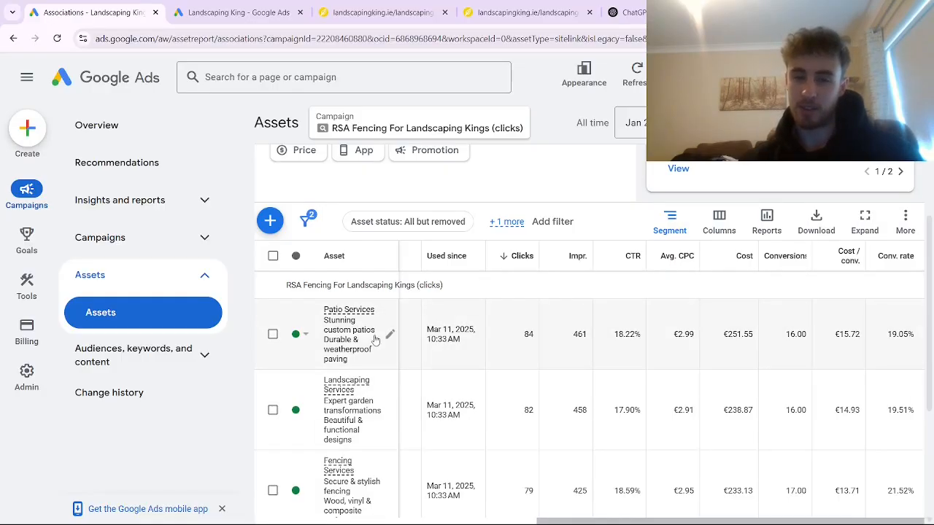
pyautogui.moveTo(377, 337)
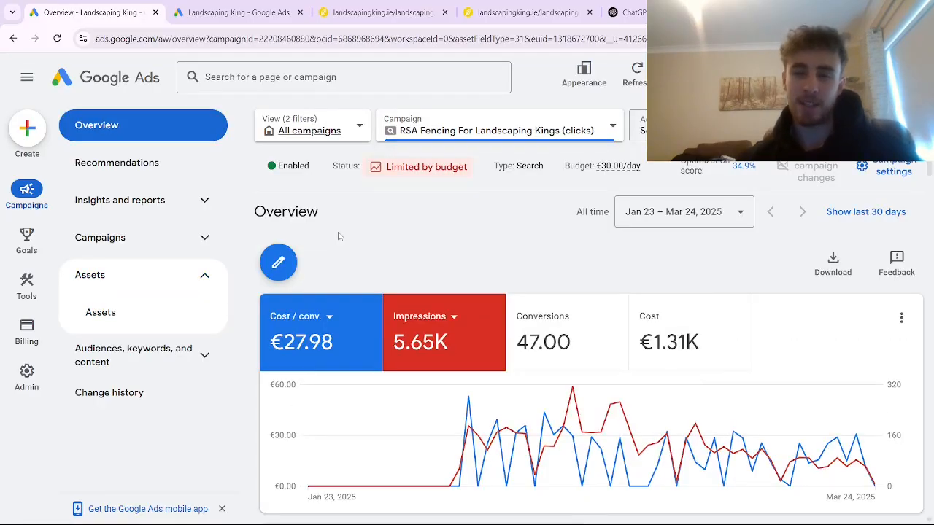